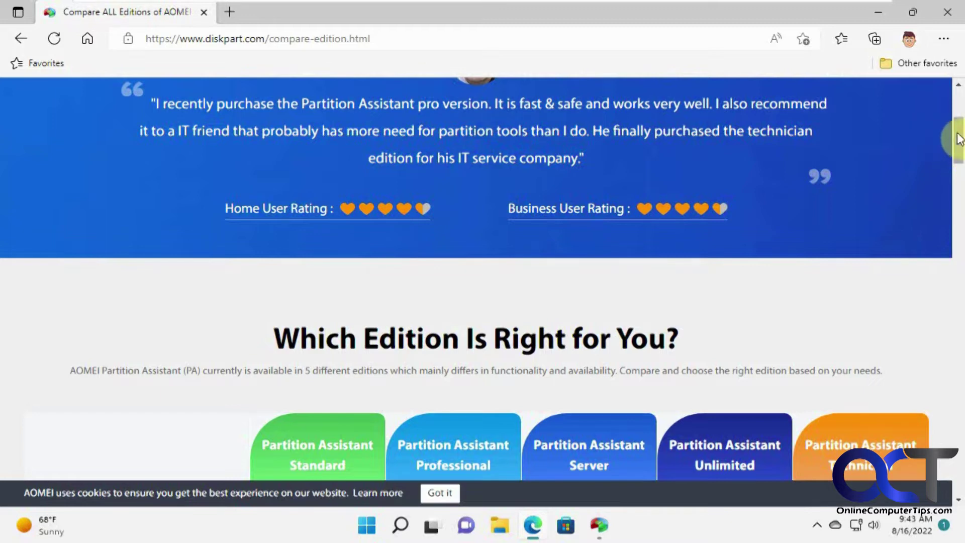
pyautogui.moveTo(960, 138)
pyautogui.mouseDown()
pyautogui.moveTo(936, 333)
pyautogui.moveTo(944, 134)
pyautogui.mouseUp()
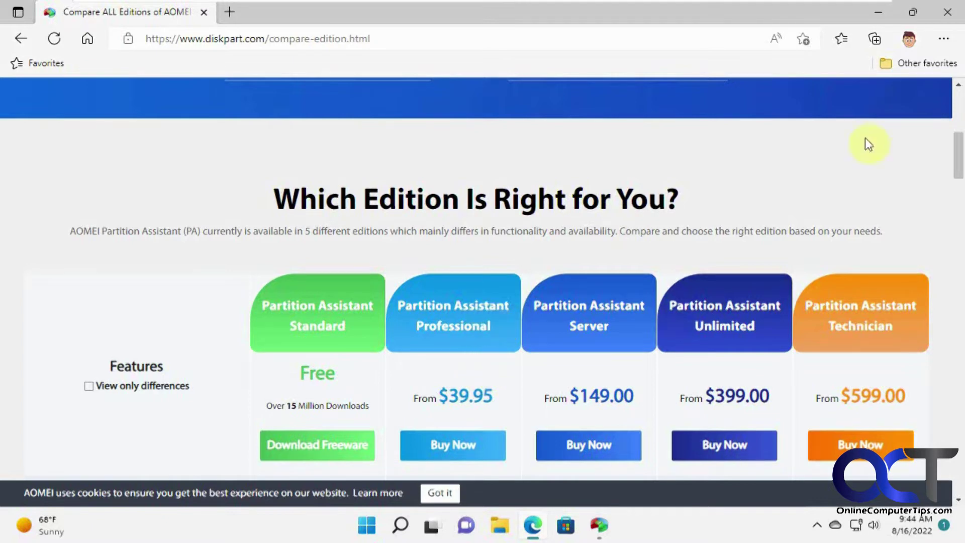
pyautogui.moveTo(955, 135); pyautogui.dragTo(920, 70)
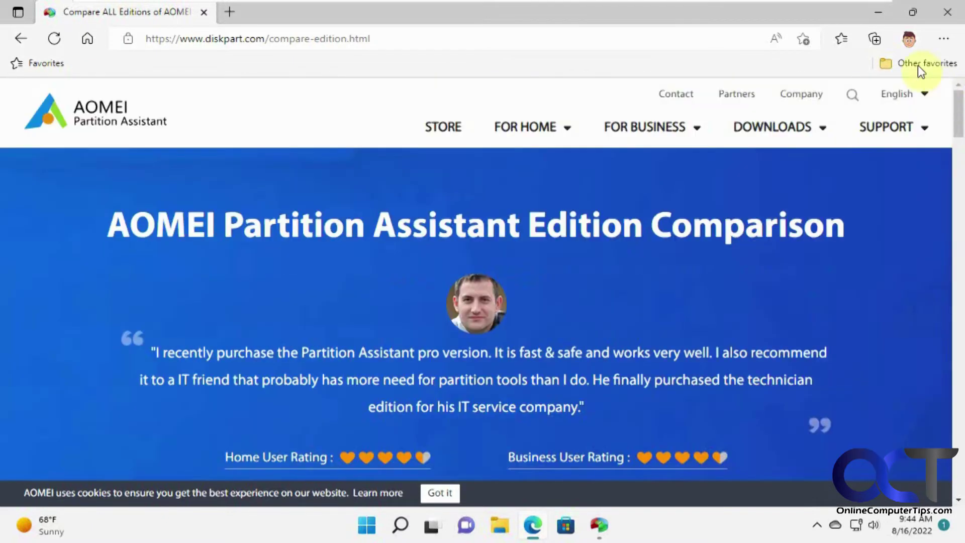
# Search 'disk mana' to open Disk Management as admin, check the 90 GB unallocated Disk 0, then close it.
pyautogui.click(880, 13)
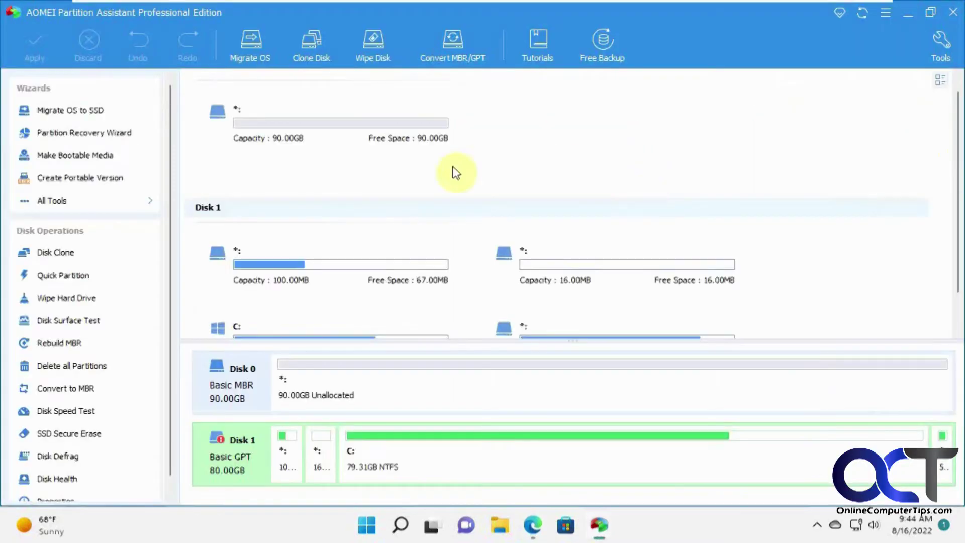
pyautogui.click(363, 535)
pyautogui.click(484, 80)
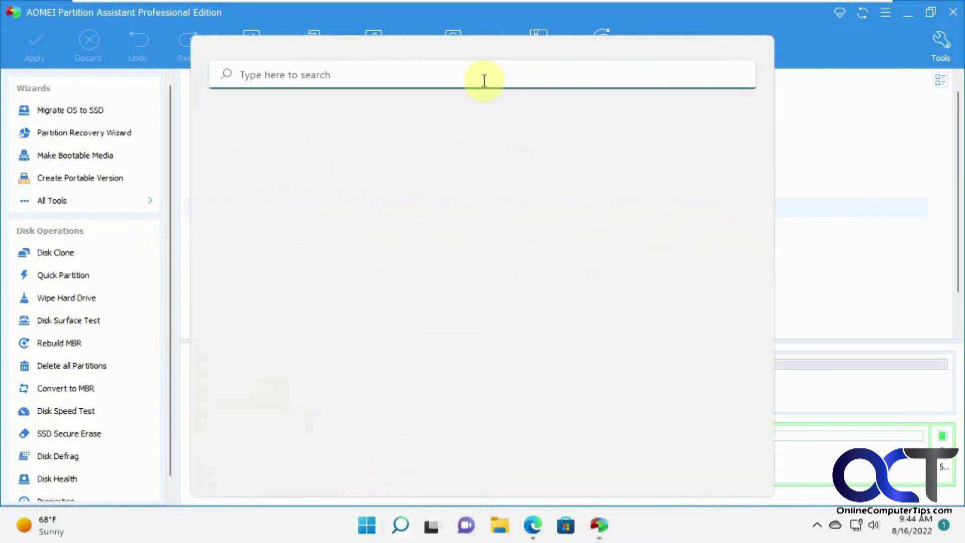
pyautogui.write('disk mana')
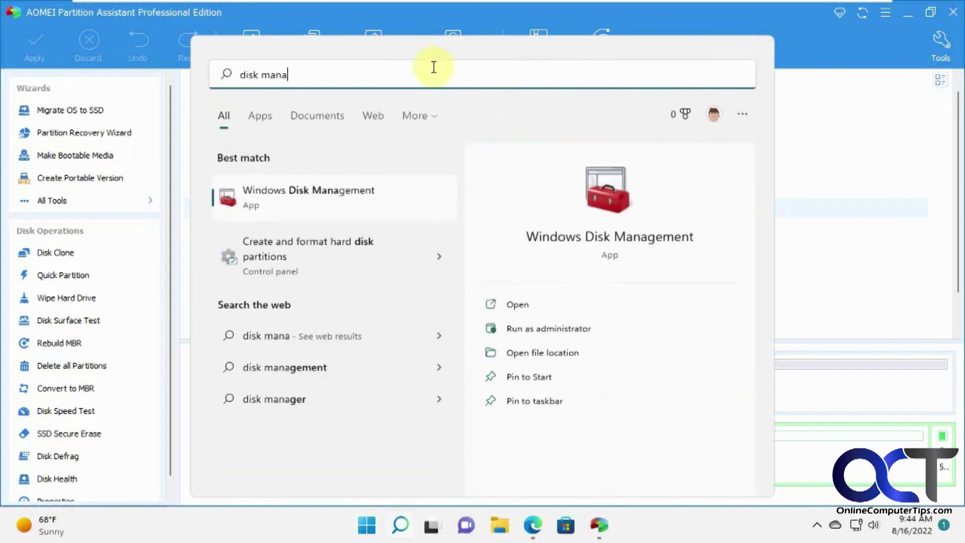
pyautogui.click(564, 236)
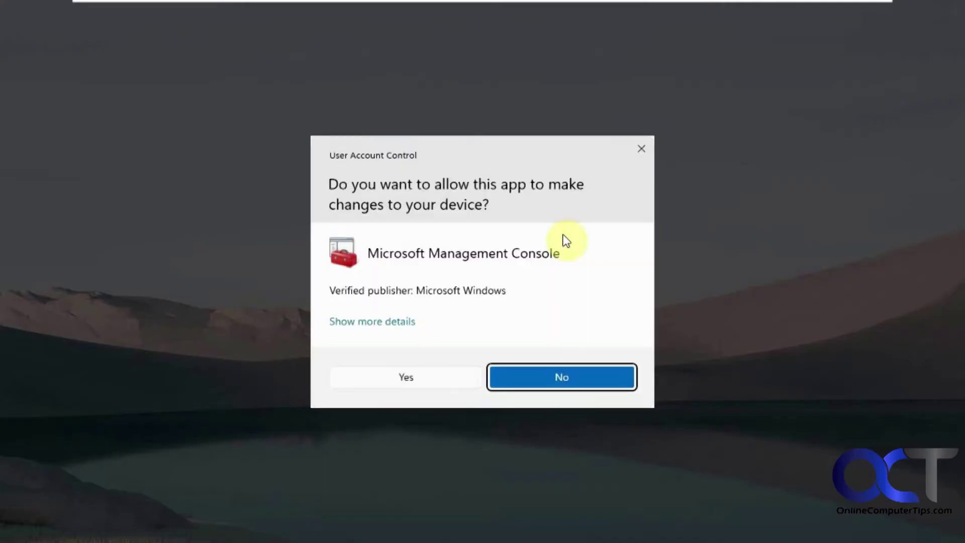
pyautogui.click(433, 377)
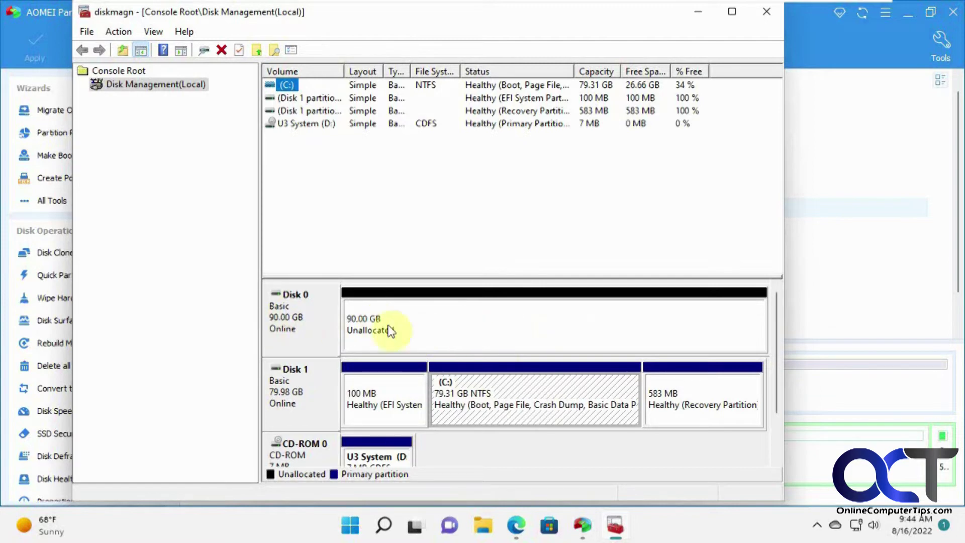
pyautogui.click(765, 12)
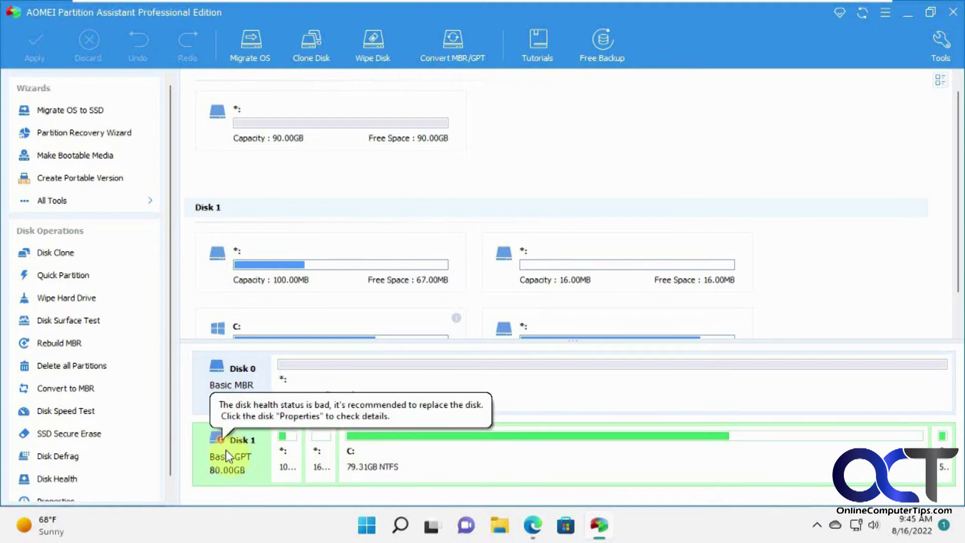
pyautogui.moveTo(219, 438)
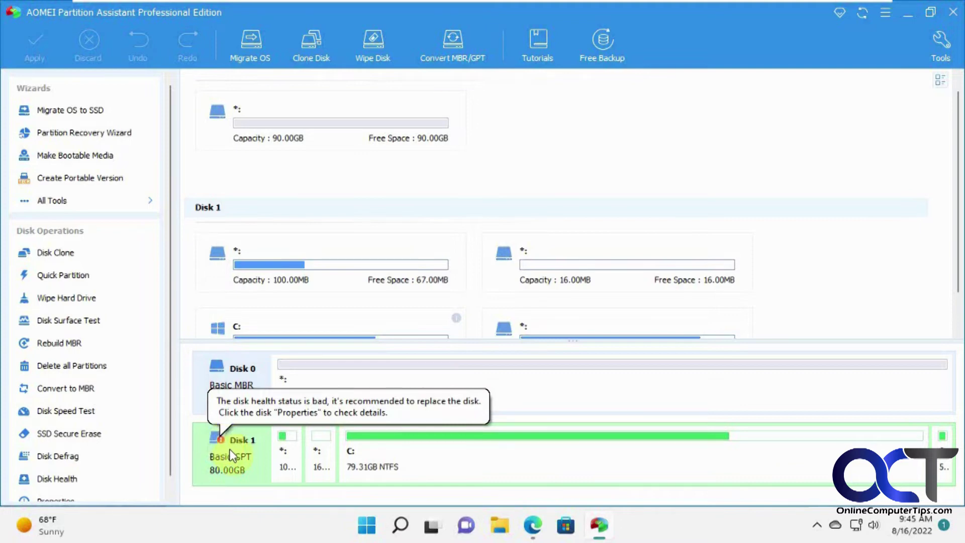
pyautogui.rightClick(231, 454)
pyautogui.click(269, 431)
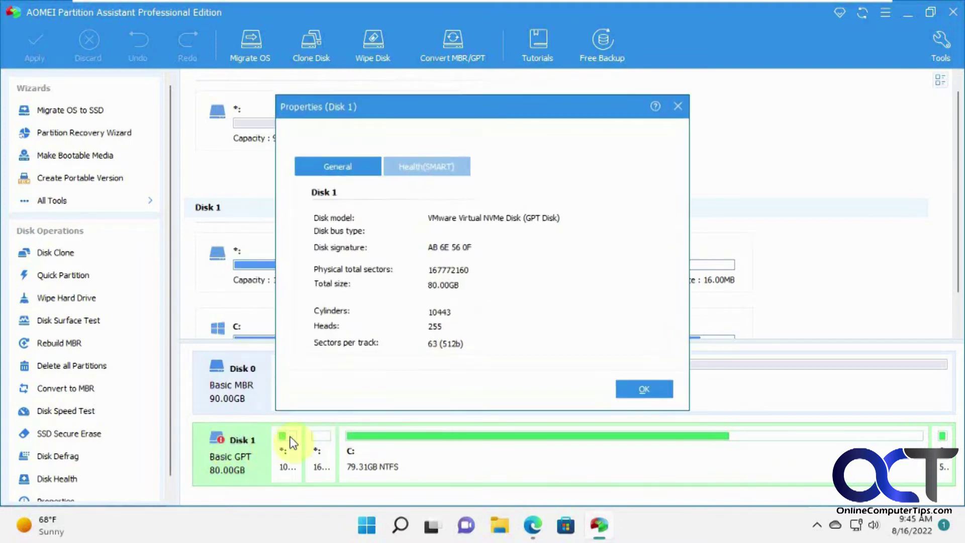
pyautogui.click(445, 166)
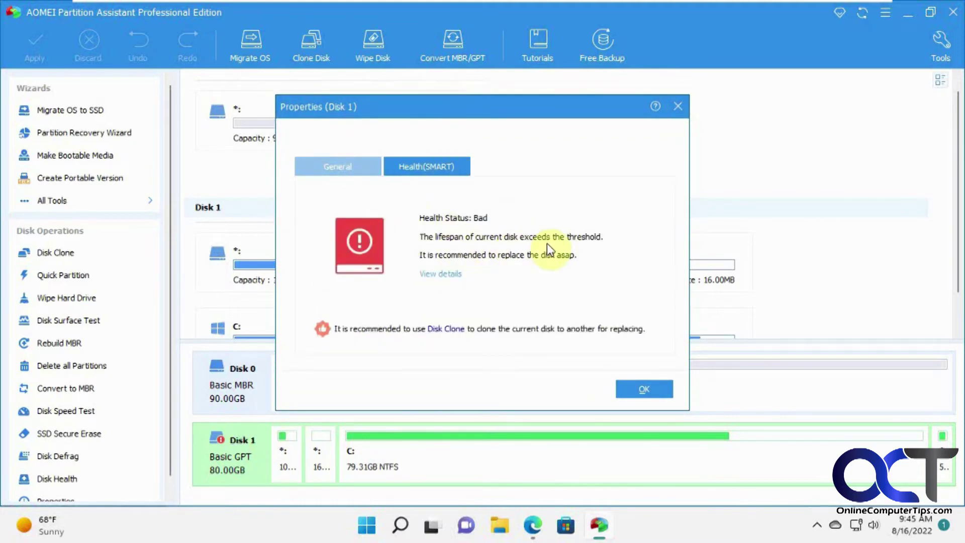
pyautogui.click(441, 275)
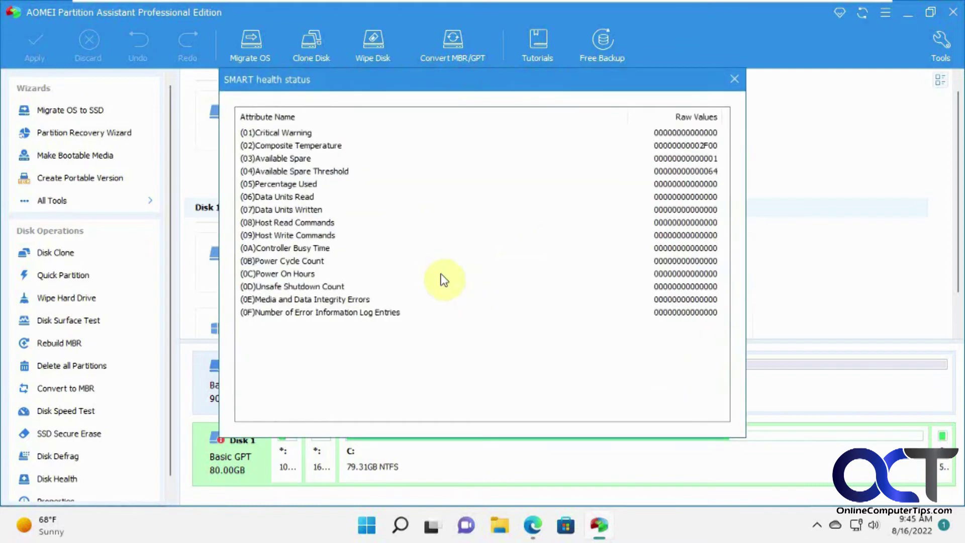
pyautogui.click(734, 81)
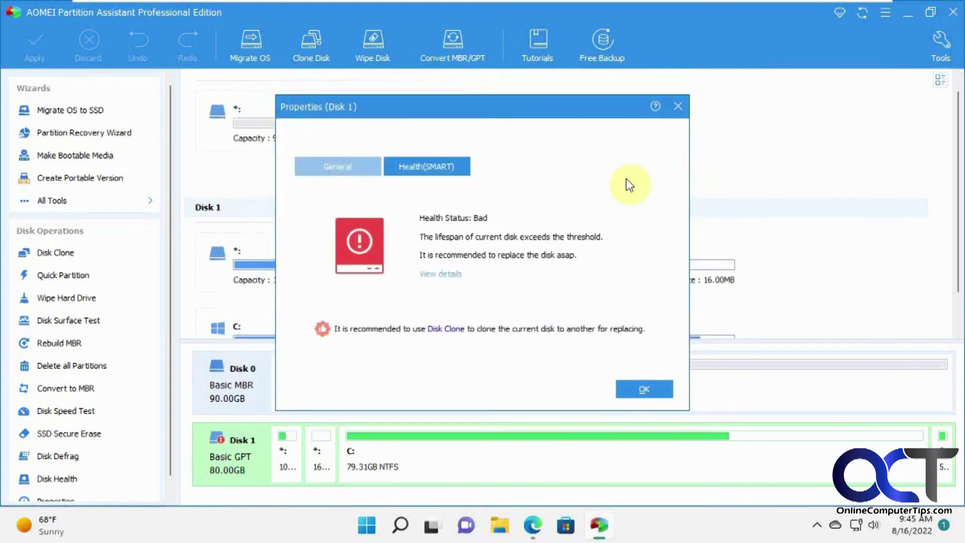
pyautogui.click(643, 392)
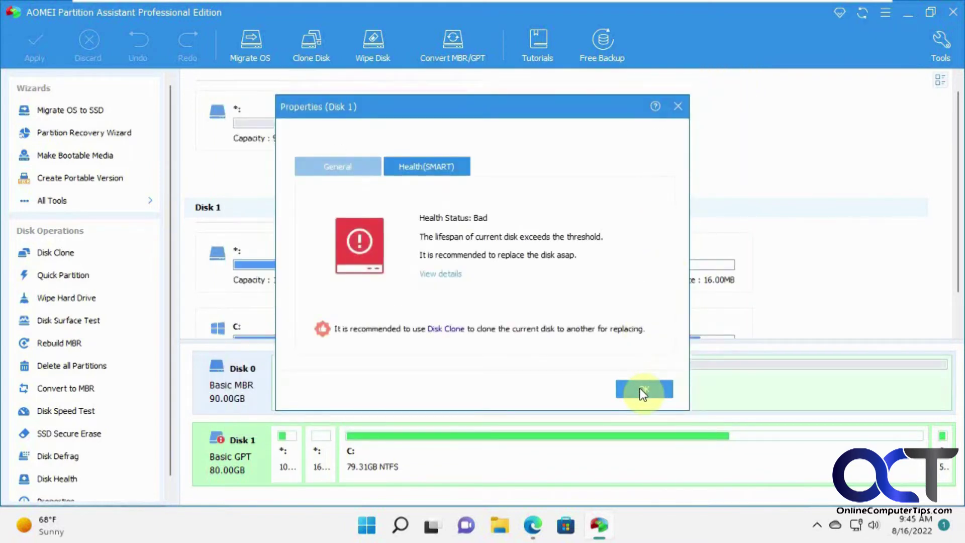
# Migrate the OS to Disk 0's 90.00GB unallocated space, stretching the partition to 89.99GB.
pyautogui.click(254, 51)
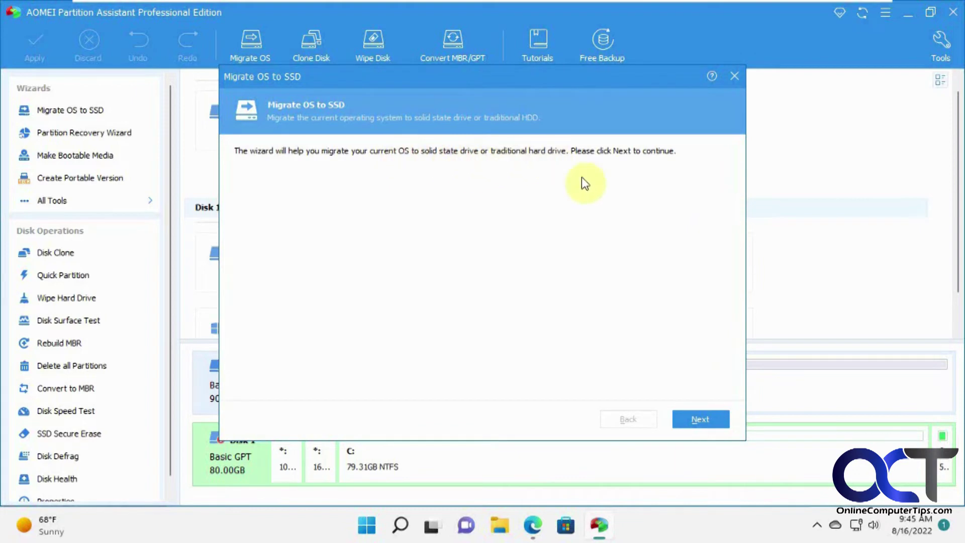
pyautogui.click(701, 420)
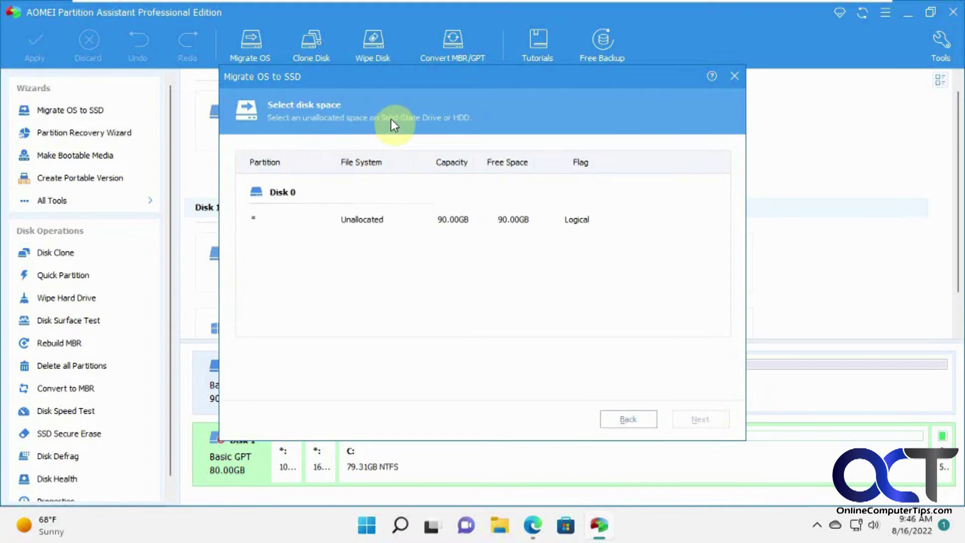
pyautogui.click(360, 222)
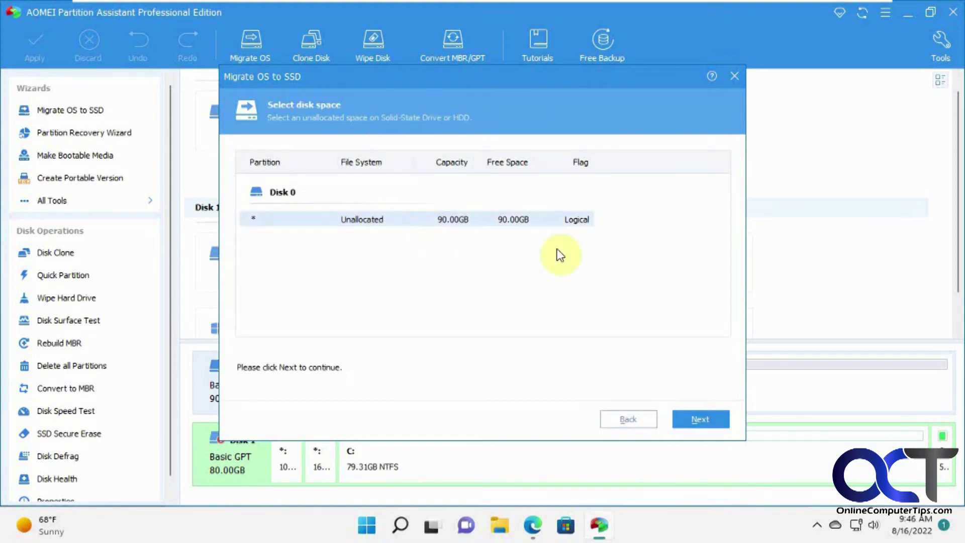
pyautogui.click(697, 420)
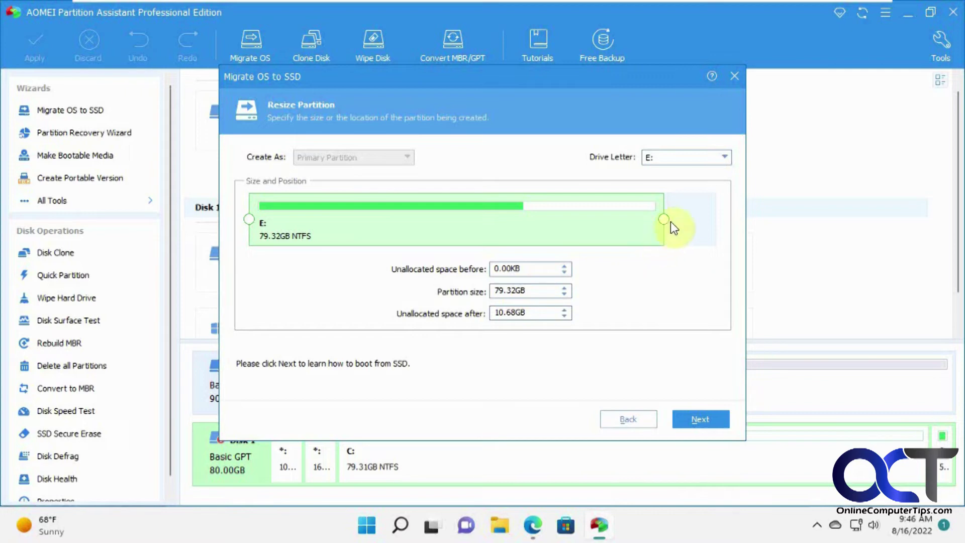
pyautogui.moveTo(671, 218); pyautogui.dragTo(730, 214)
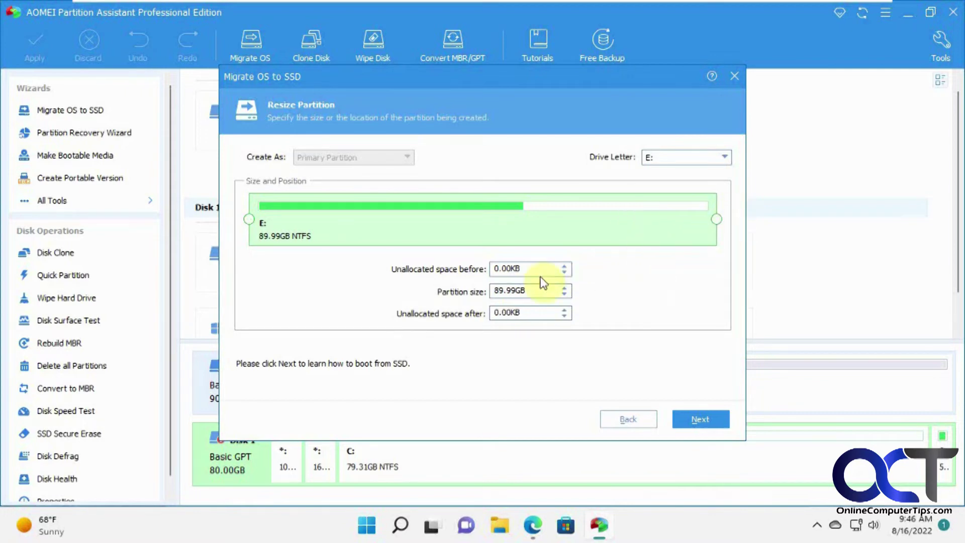
pyautogui.click(697, 419)
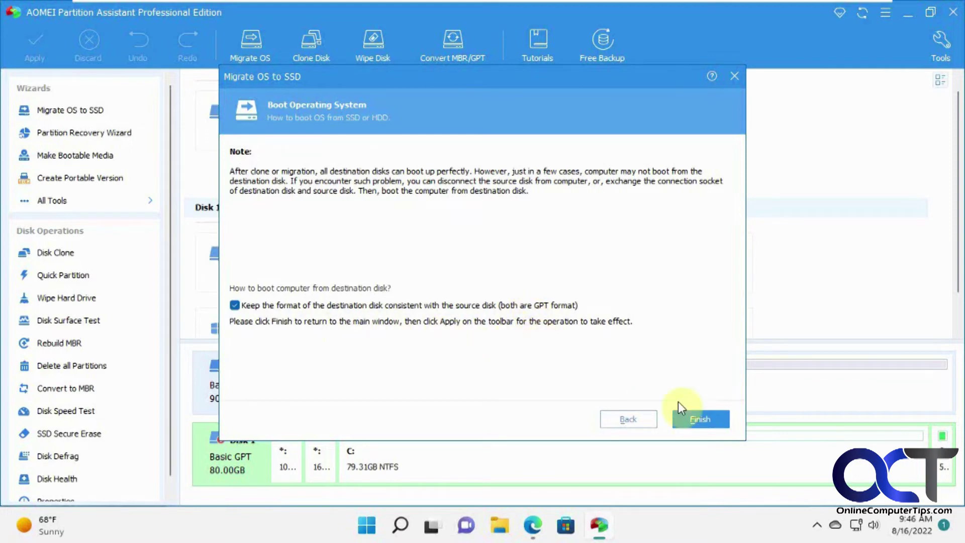
# Queue the migration and review it in Pending Operations: C: => E:, 79.31GB => 89.99GB.
pyautogui.click(709, 424)
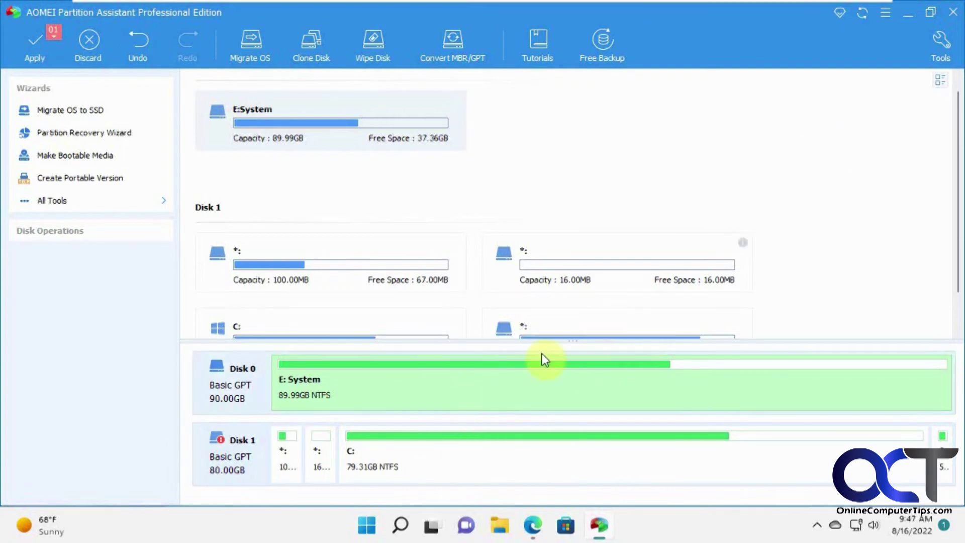
pyautogui.click(35, 48)
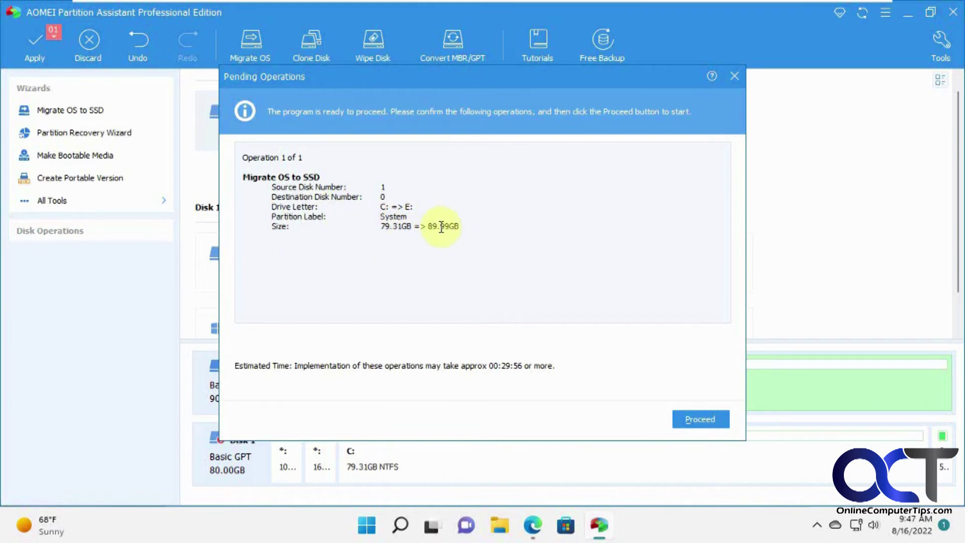
# Apply the queued OS migration, acknowledge its completion, and close Partition Assistant.
pyautogui.click(707, 421)
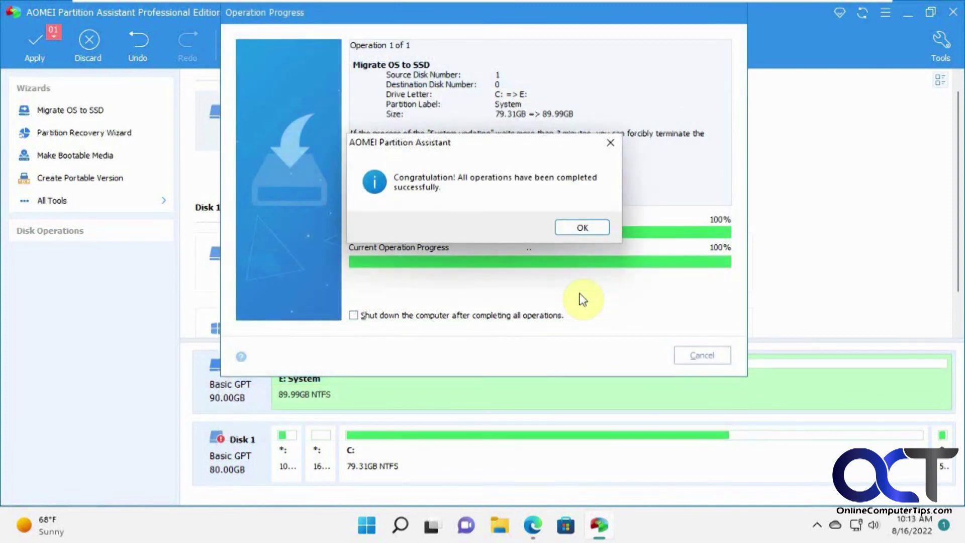
pyautogui.click(583, 228)
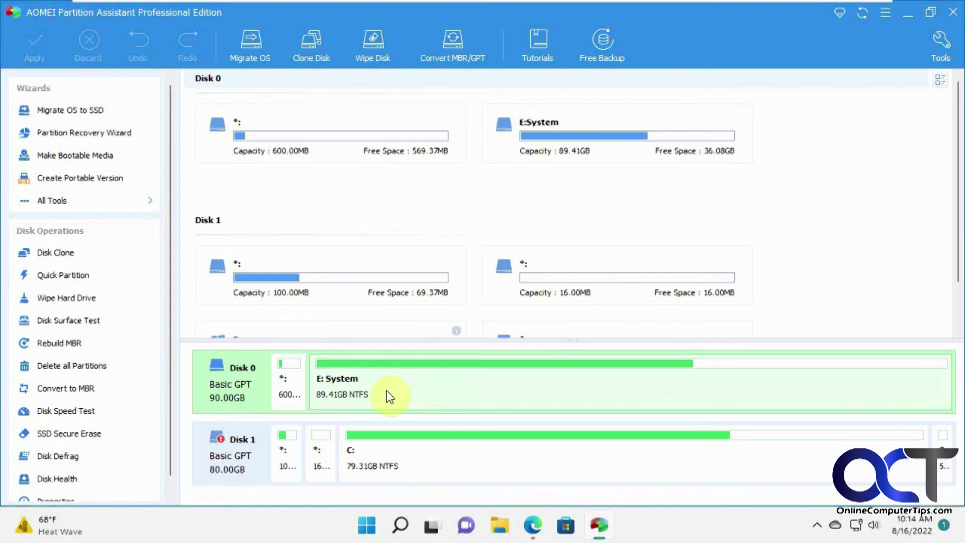
pyautogui.click(953, 12)
# Restart Windows from the Start menu's power options.
pyautogui.click(385, 526)
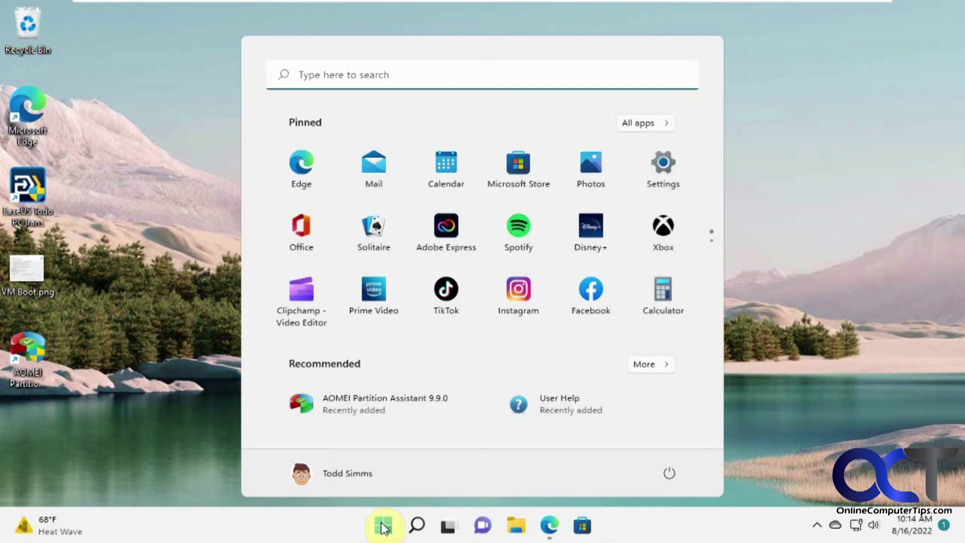
pyautogui.click(669, 475)
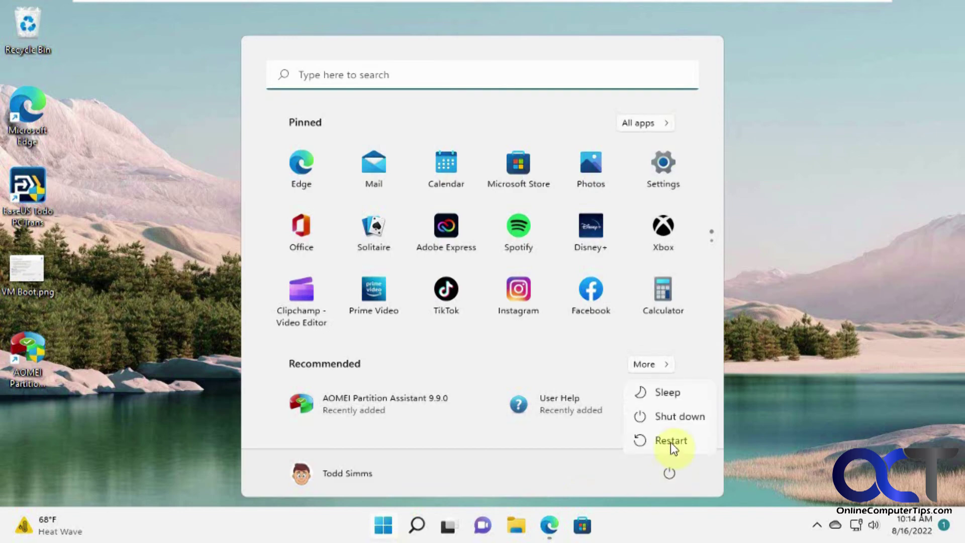
pyautogui.click(676, 420)
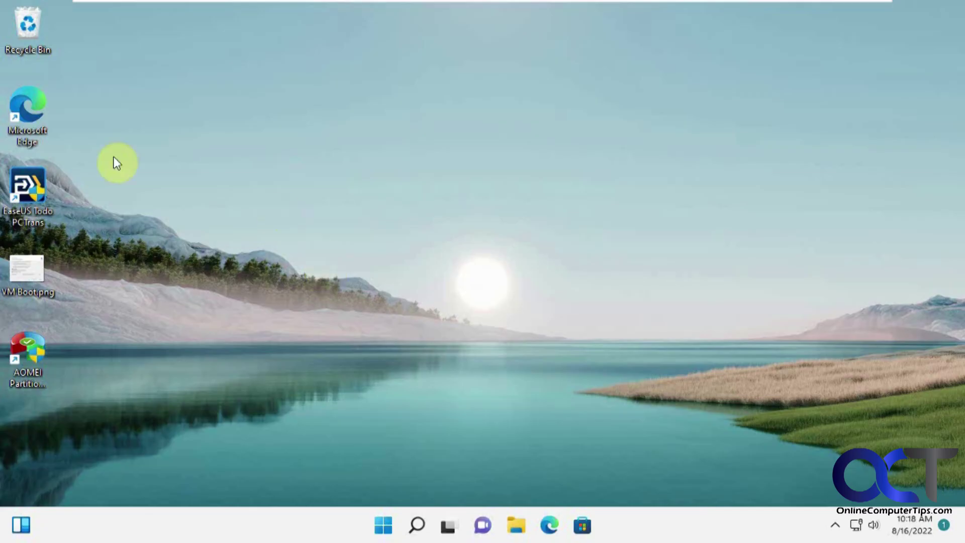
# Check in File Explorer's This PC that System (C:) shows 36.6 GB free of 89.4 GB.
pyautogui.click(34, 344)
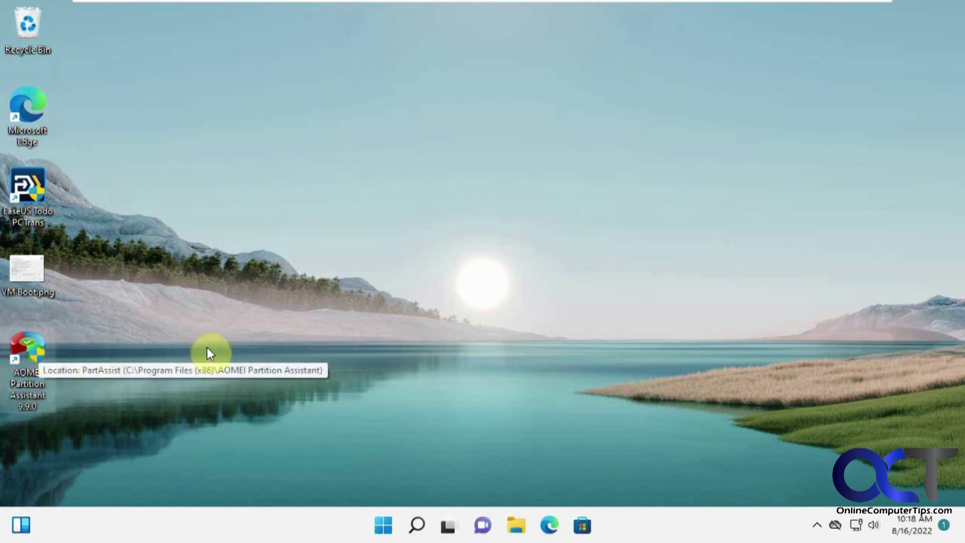
pyautogui.click(516, 526)
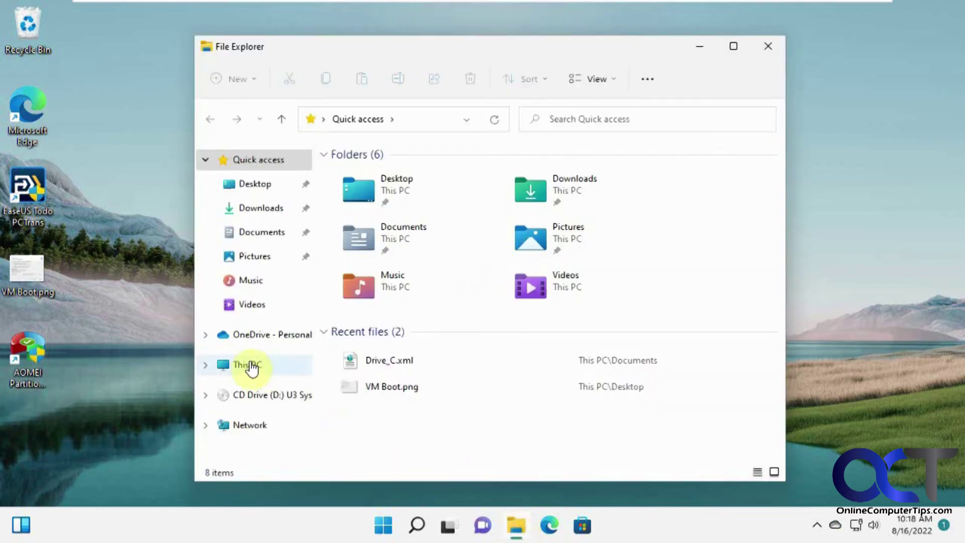
pyautogui.click(251, 366)
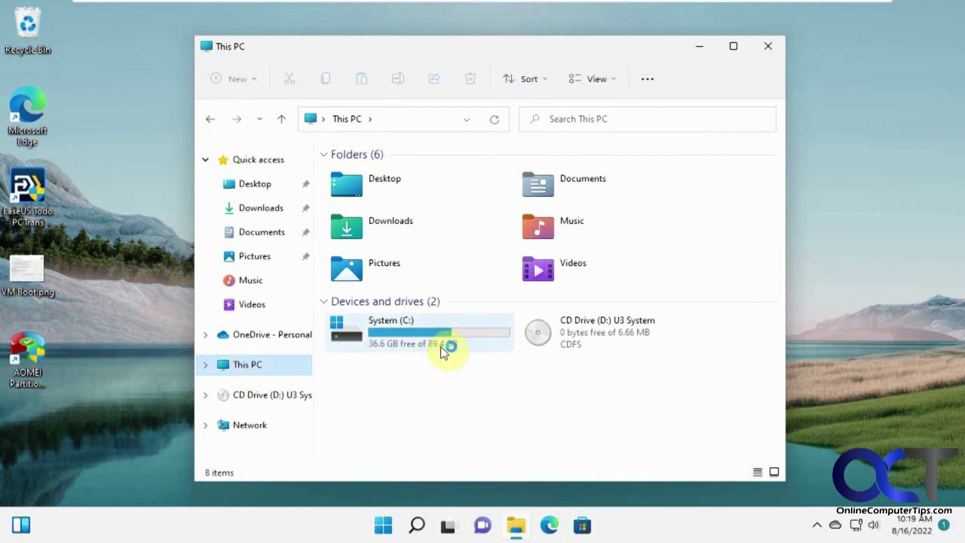
pyautogui.click(416, 525)
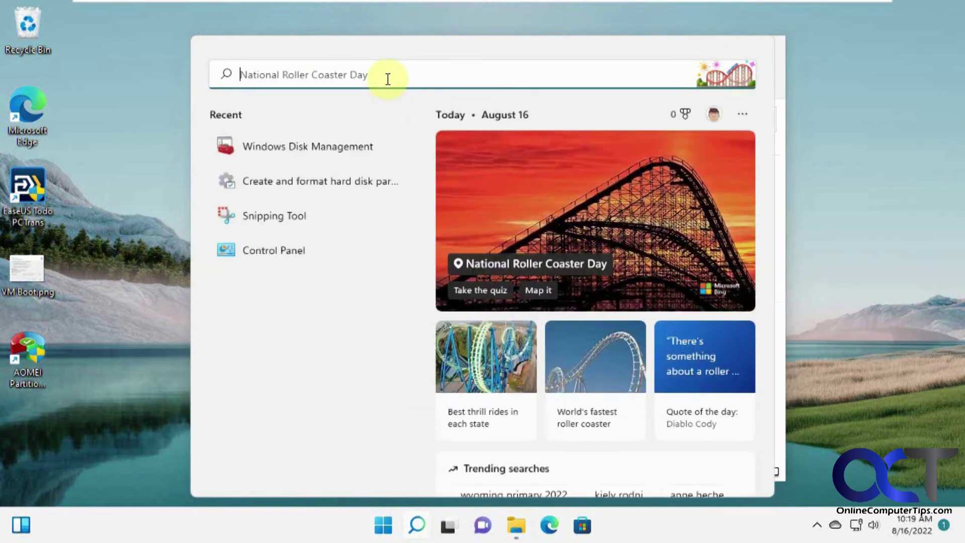
# Open Disk Management as admin to confirm C: is 89.41 GB NTFS on 90 GB Disk 0, then close it.
pyautogui.click(353, 149)
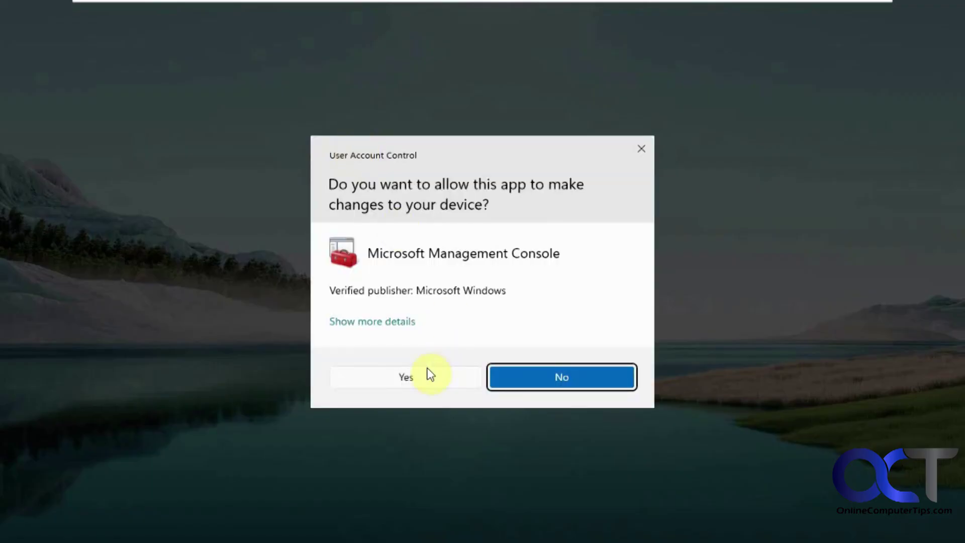
pyautogui.click(426, 375)
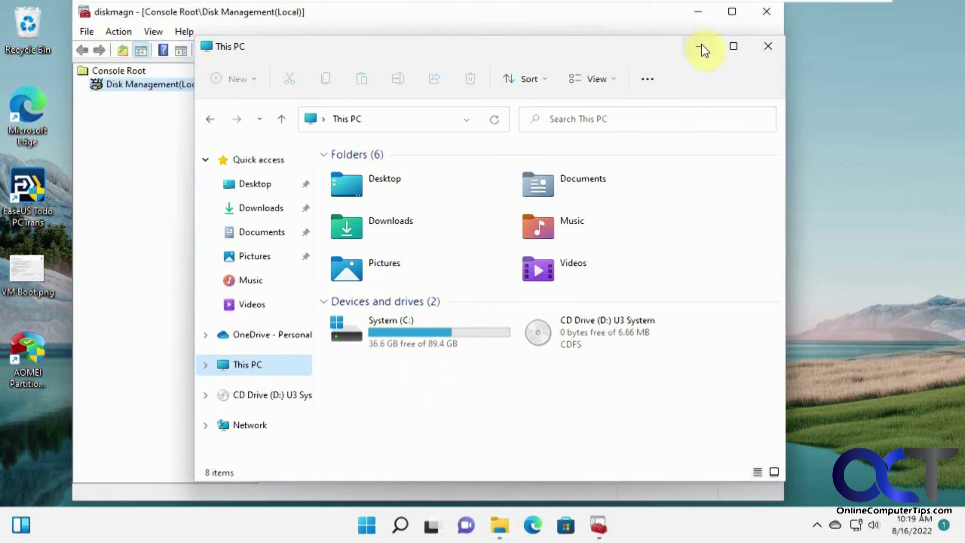
pyautogui.click(699, 46)
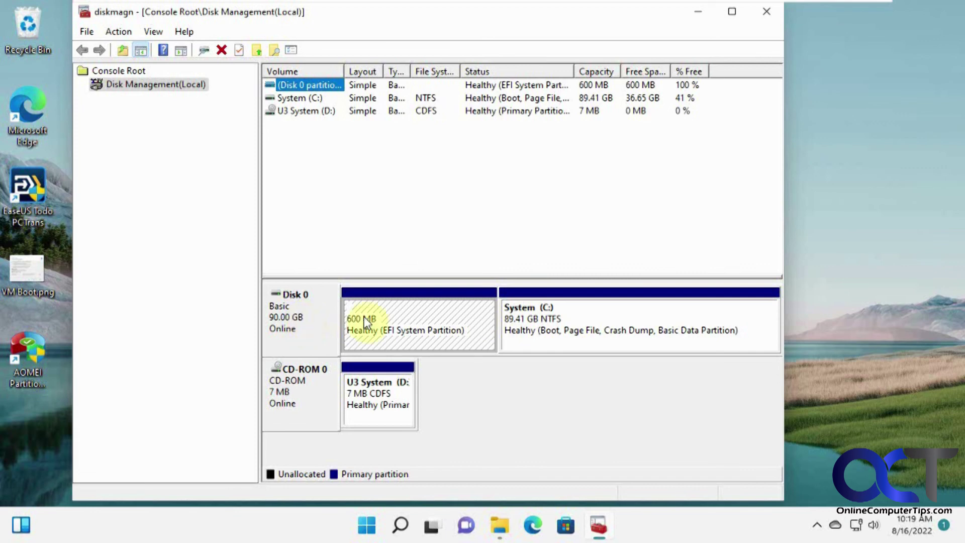
pyautogui.click(765, 19)
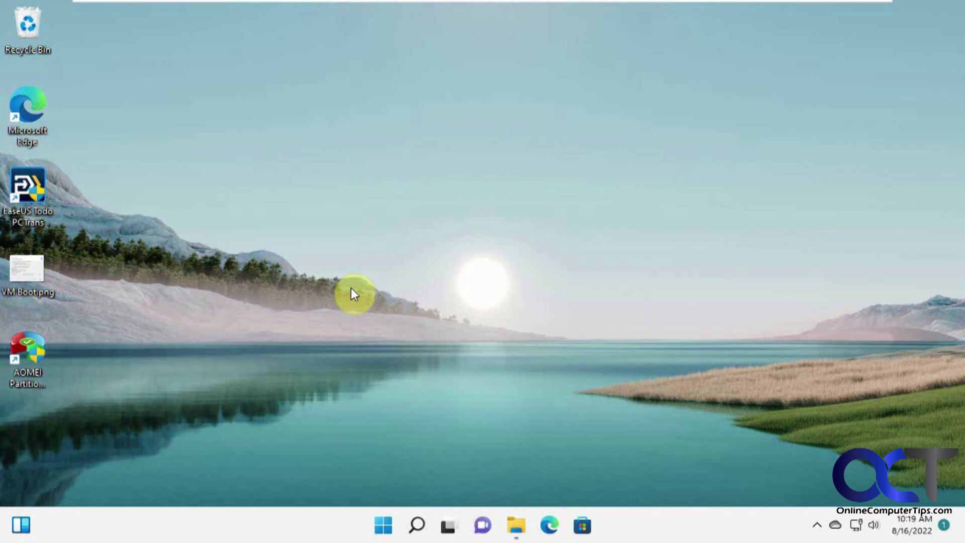